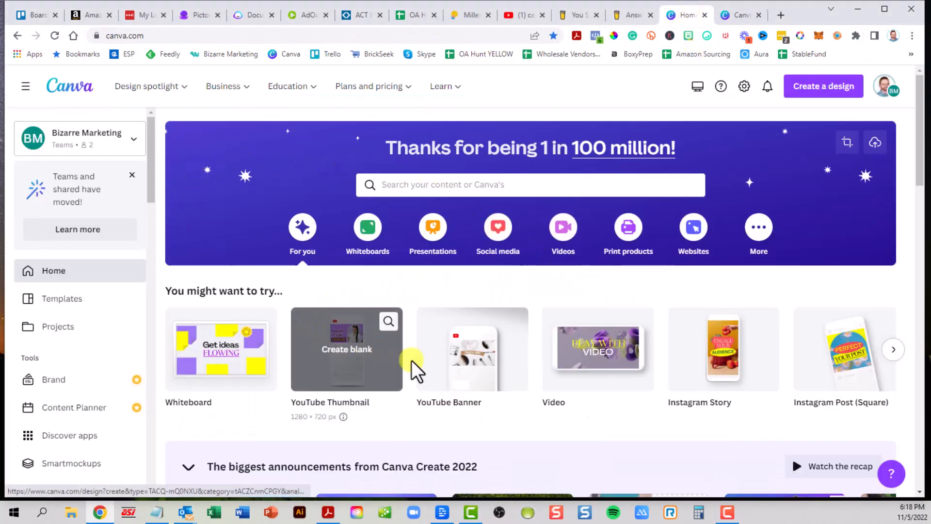
# Step: Create a blank design from the Video card on the Canva home page
pyautogui.moveTo(613, 366)
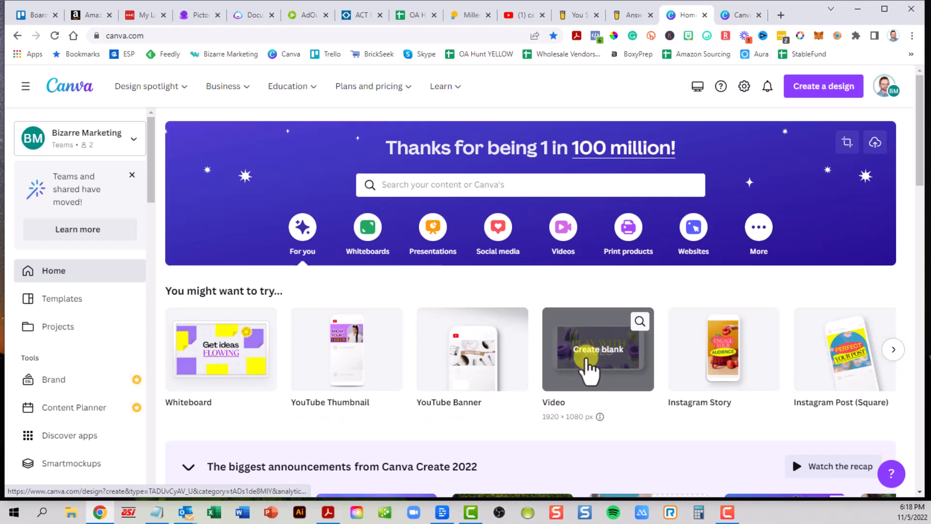
pyautogui.click(587, 364)
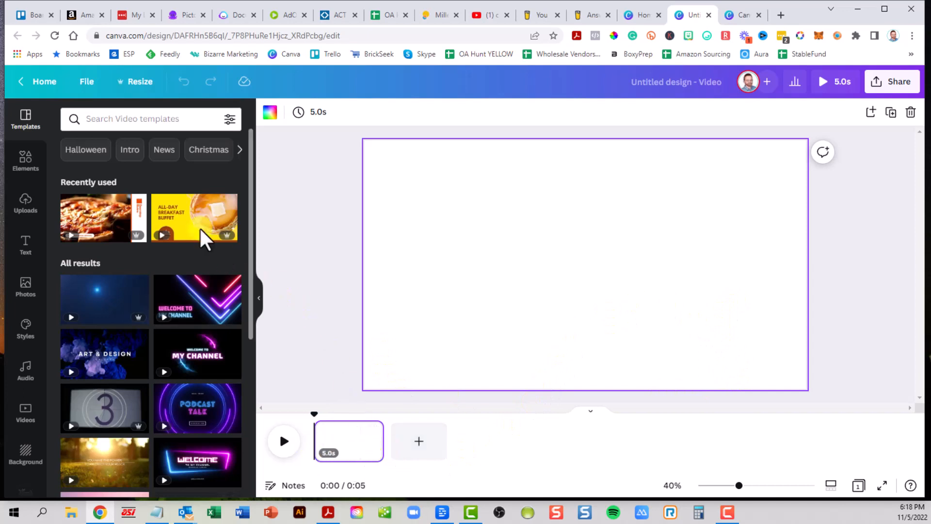
# Step: Drag the 16.0s office clip from Uploads > Videos onto the blank video page
pyautogui.click(24, 206)
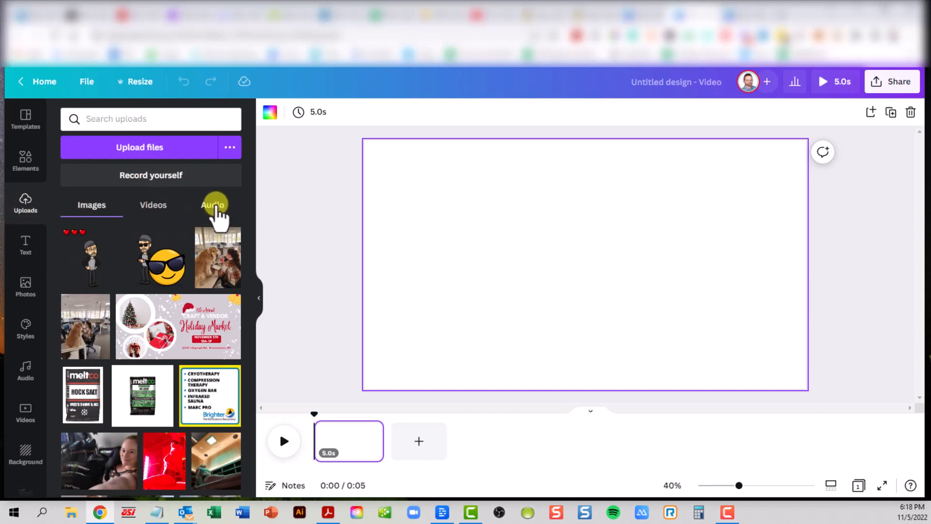
pyautogui.click(152, 206)
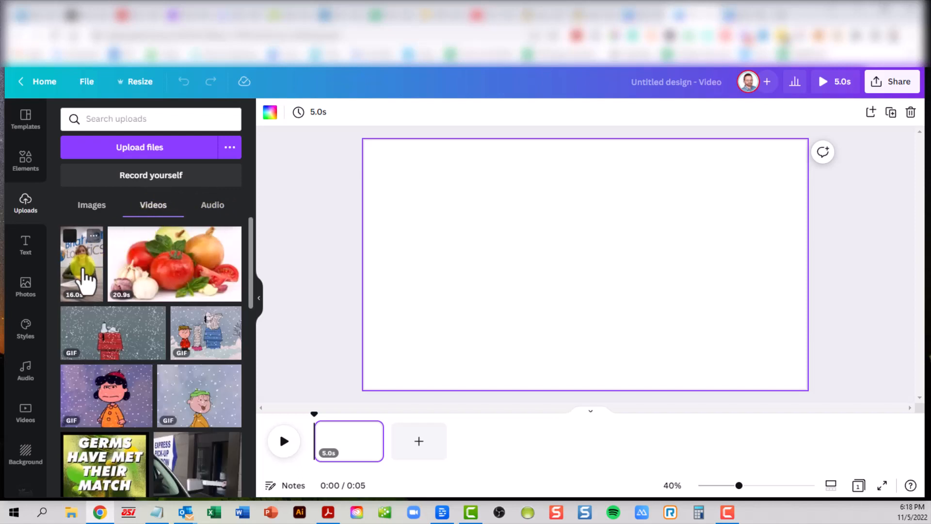
pyautogui.moveTo(82, 272); pyautogui.dragTo(544, 213)
# Step: Scale the office clip up to the full page height, shift it slightly right, and advance the playhead
pyautogui.click(582, 265)
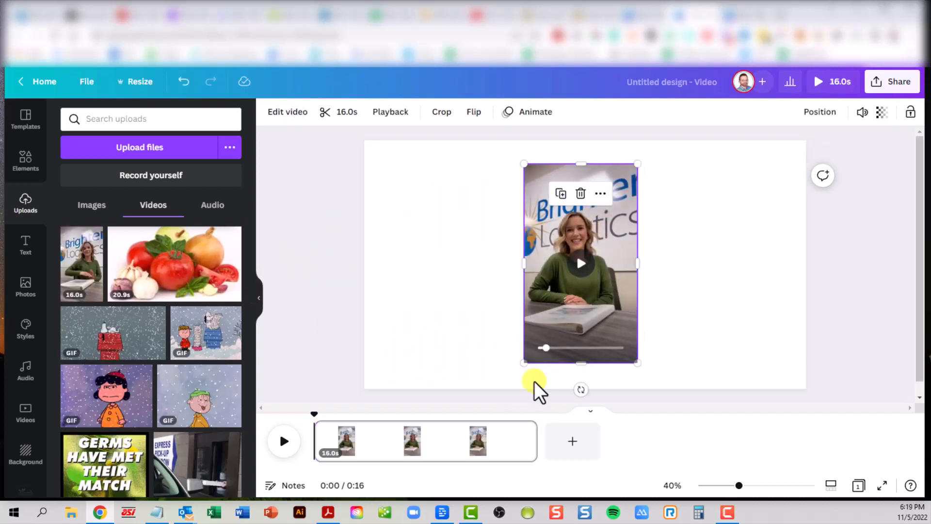
pyautogui.moveTo(524, 363); pyautogui.dragTo(509, 389)
pyautogui.moveTo(639, 163); pyautogui.dragTo(663, 150)
pyautogui.moveTo(578, 308)
pyautogui.mouseDown()
pyautogui.moveTo(586, 296)
pyautogui.moveTo(579, 299)
pyautogui.mouseUp()
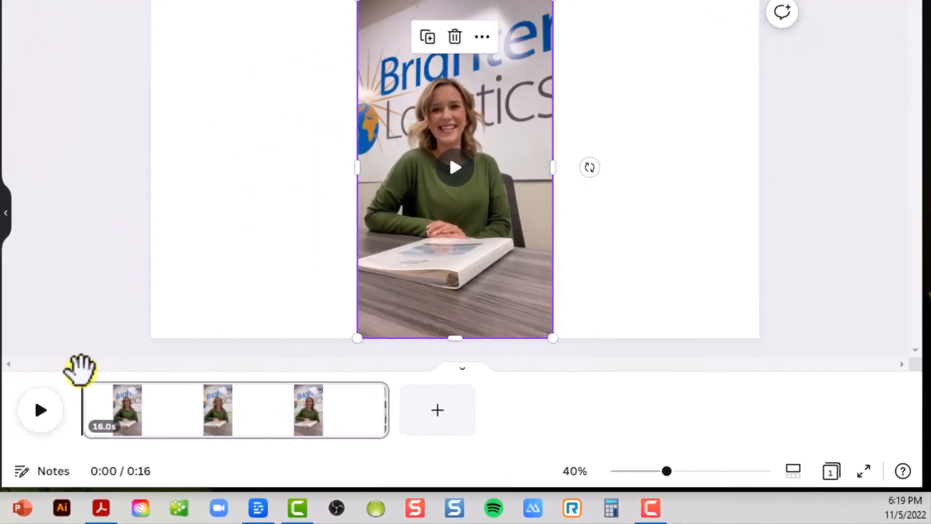
pyautogui.moveTo(80, 371); pyautogui.dragTo(172, 373)
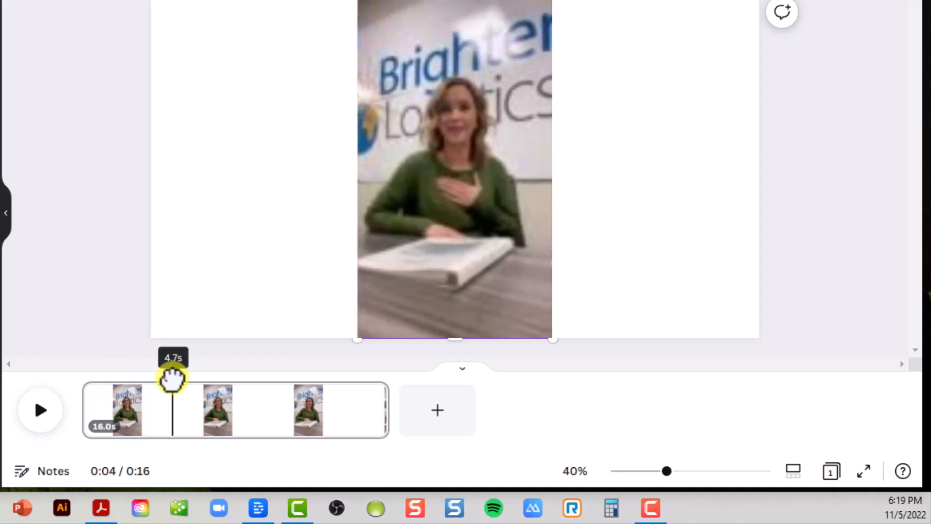
# Step: Split the clip into 4.7s, 4.5s and 6.7s pages, then select the middle page's video
pyautogui.rightClick(172, 403)
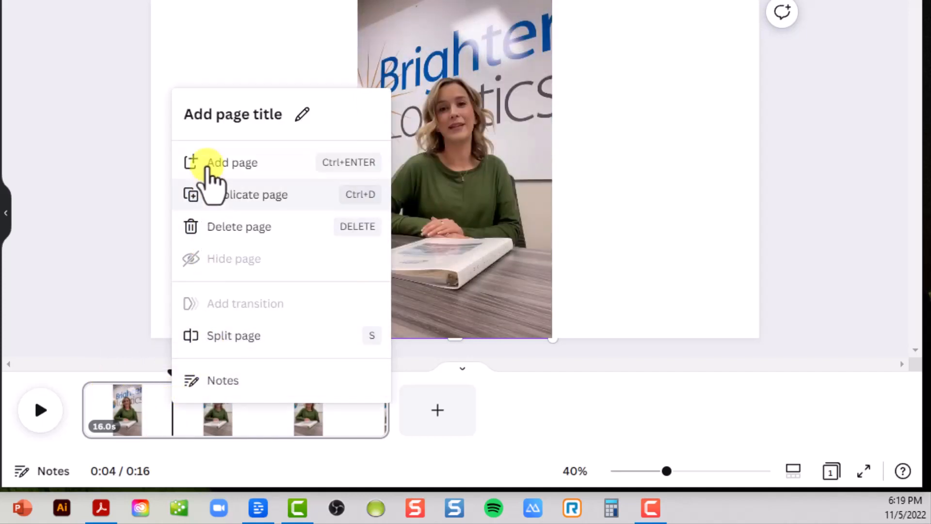
pyautogui.click(223, 336)
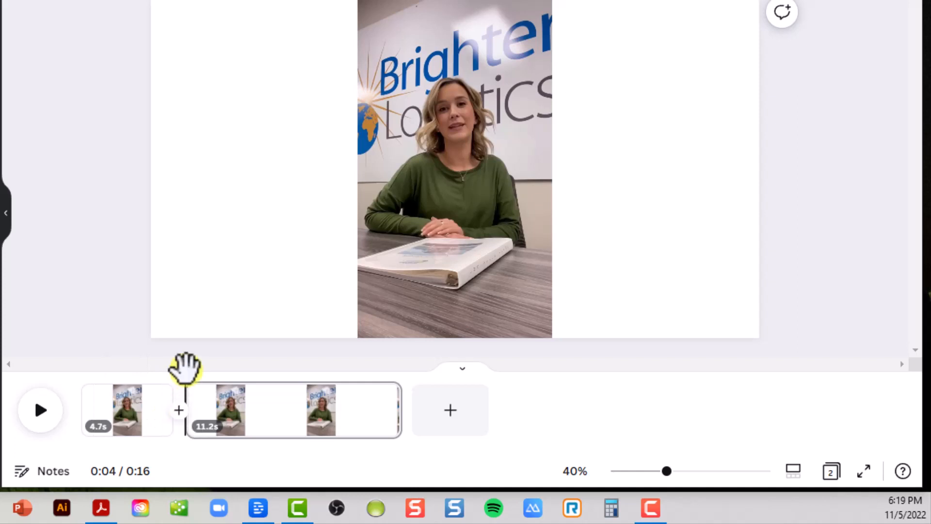
pyautogui.moveTo(186, 372); pyautogui.dragTo(274, 372)
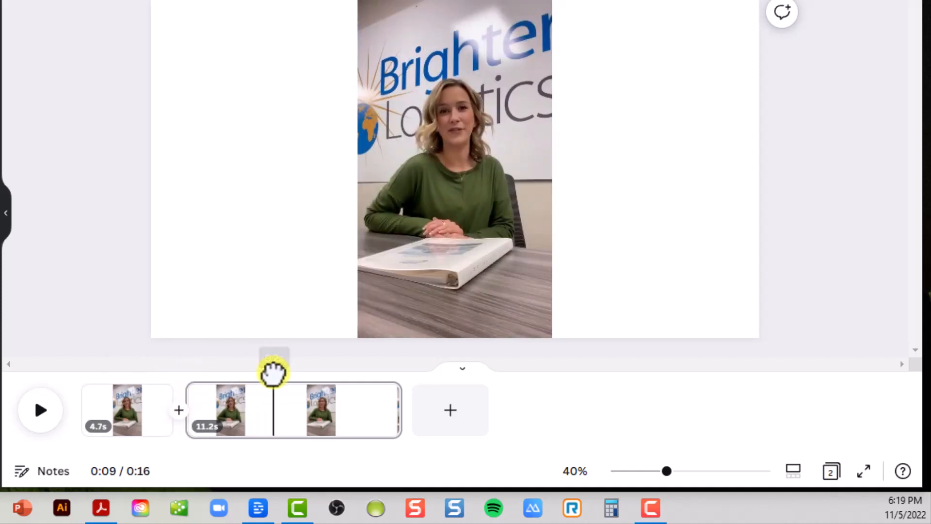
pyautogui.rightClick(277, 417)
pyautogui.click(307, 334)
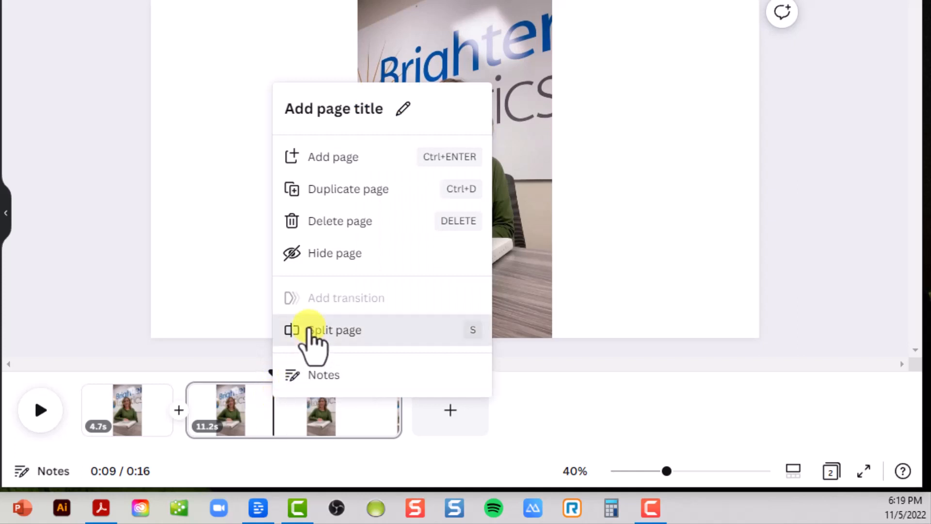
pyautogui.click(234, 416)
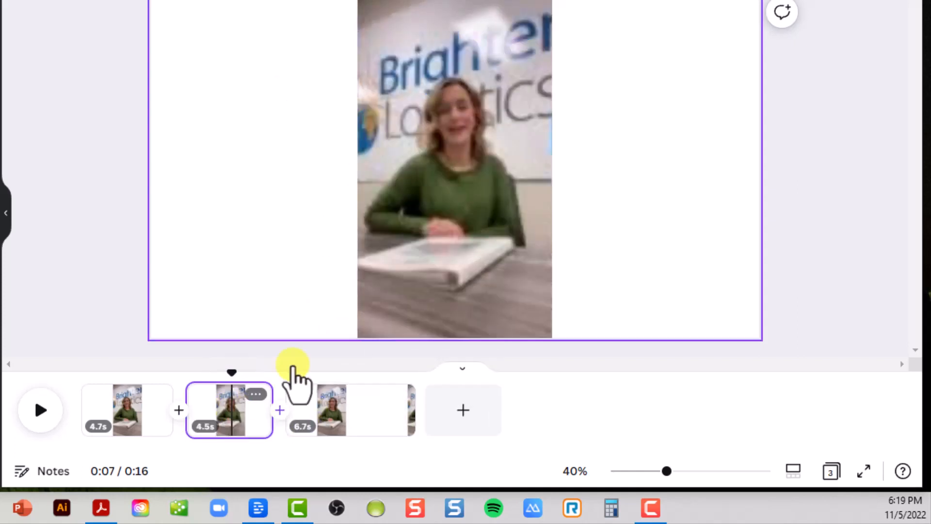
pyautogui.click(426, 269)
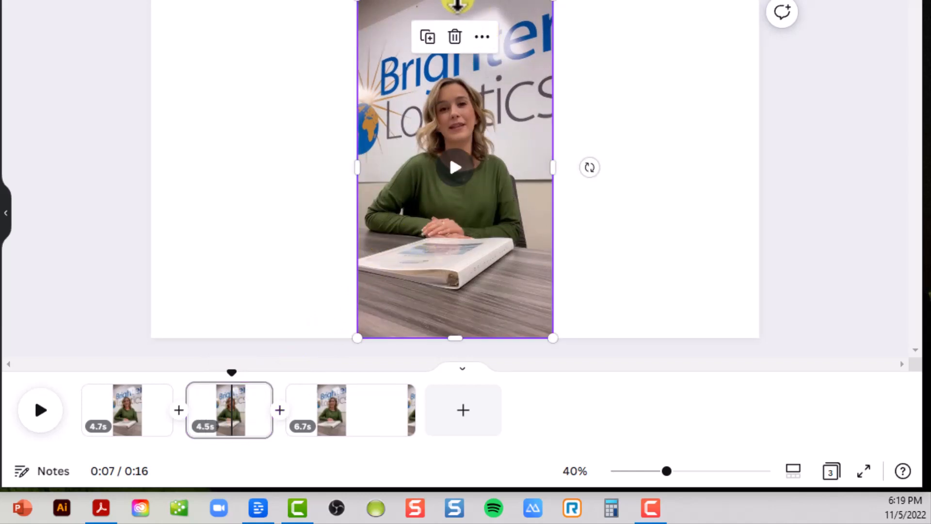
# Step: Crop the middle page's video at the top and bottom, then enlarge it into a page-filling close-up
pyautogui.moveTo(461, 4); pyautogui.dragTo(465, 57)
pyautogui.moveTo(452, 343); pyautogui.dragTo(447, 245)
pyautogui.moveTo(359, 242); pyautogui.dragTo(117, 394)
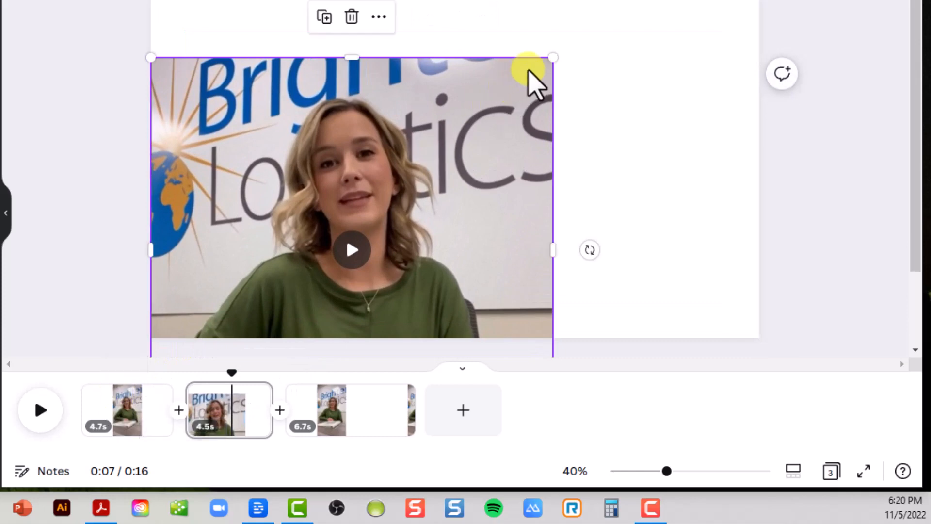
pyautogui.moveTo(554, 56); pyautogui.dragTo(859, 6)
pyautogui.moveTo(641, 74); pyautogui.dragTo(624, 178)
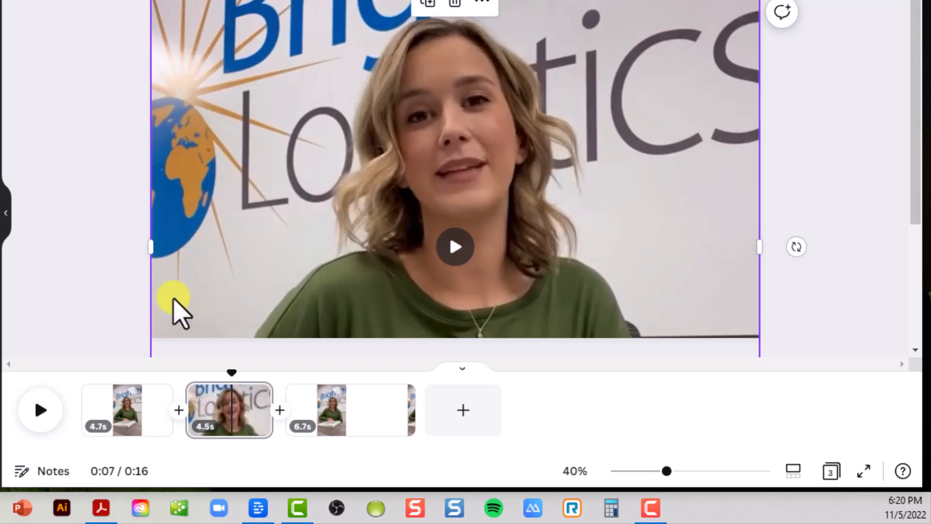
# Step: Review the first, middle and third pages to compare the shots
pyautogui.click(124, 415)
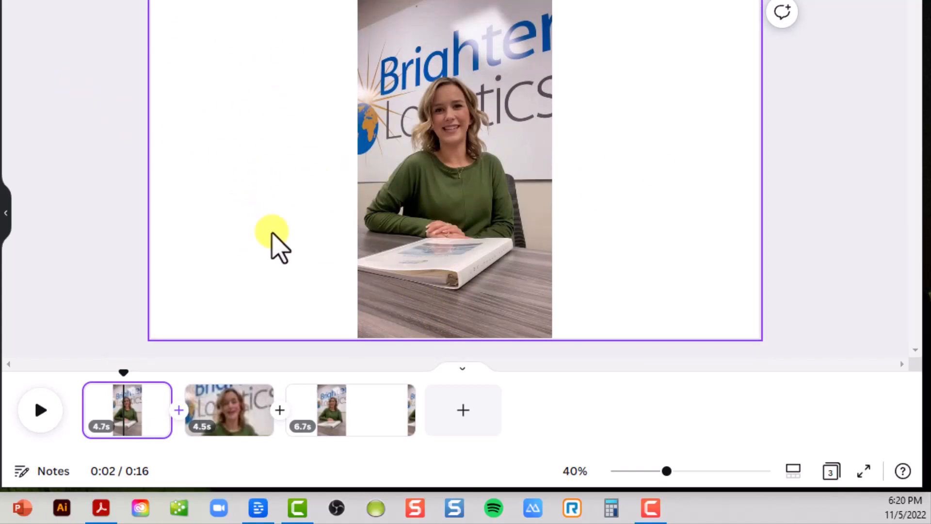
pyautogui.click(227, 415)
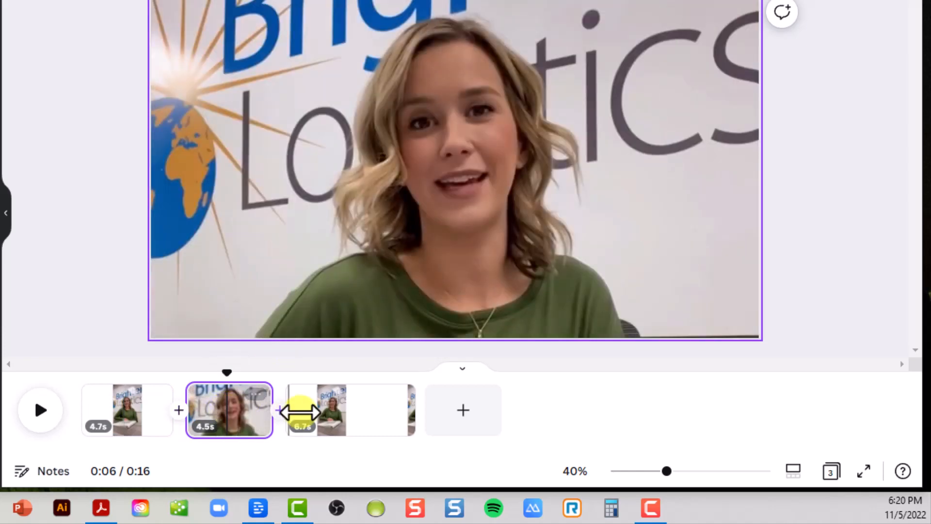
pyautogui.click(333, 412)
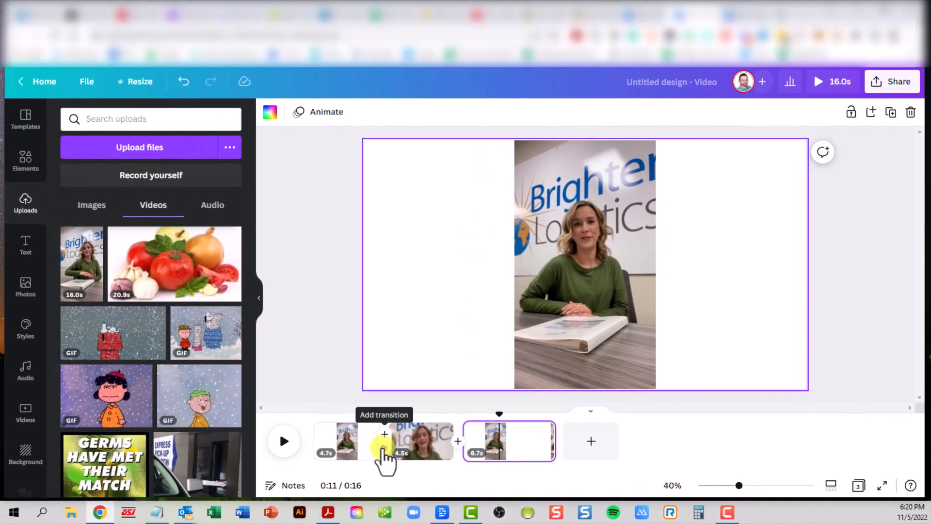
# Step: Add a 0.5s Slide transition between all three pages and preview the change into page 2
pyautogui.click(383, 446)
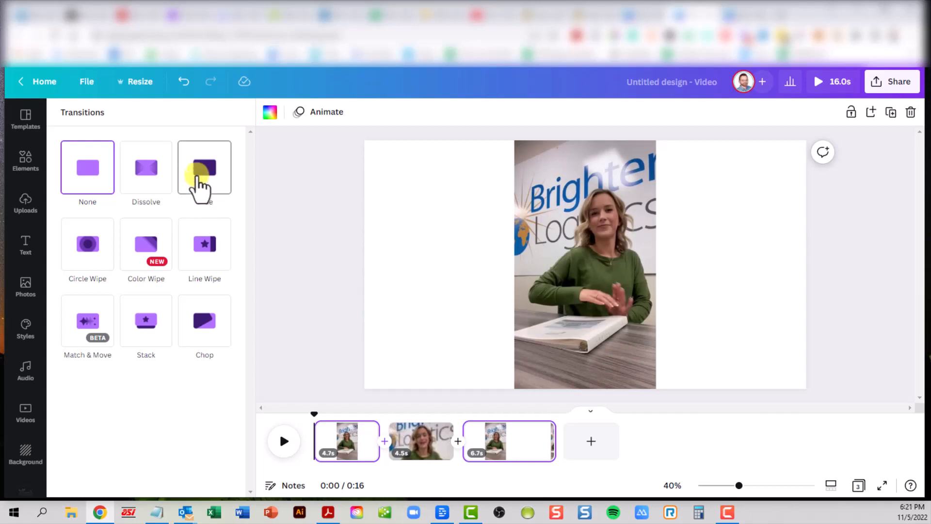
pyautogui.click(206, 171)
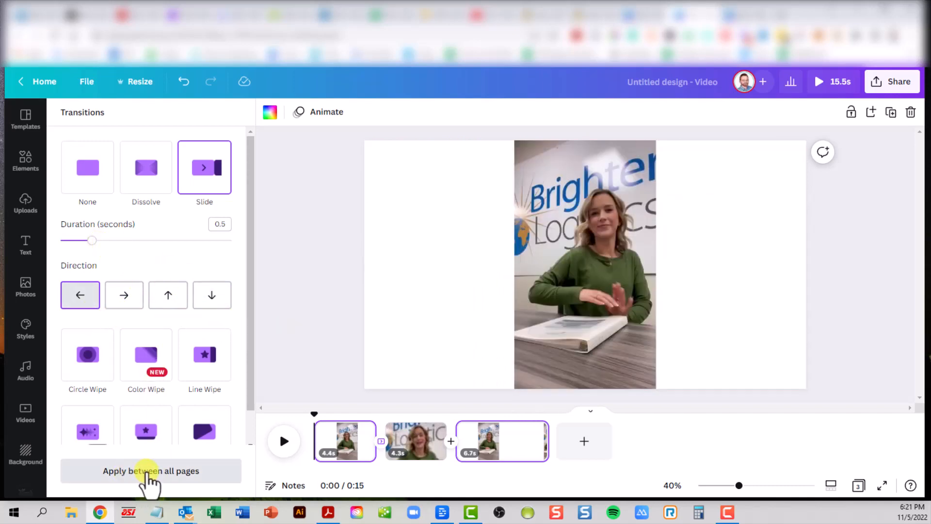
pyautogui.click(148, 473)
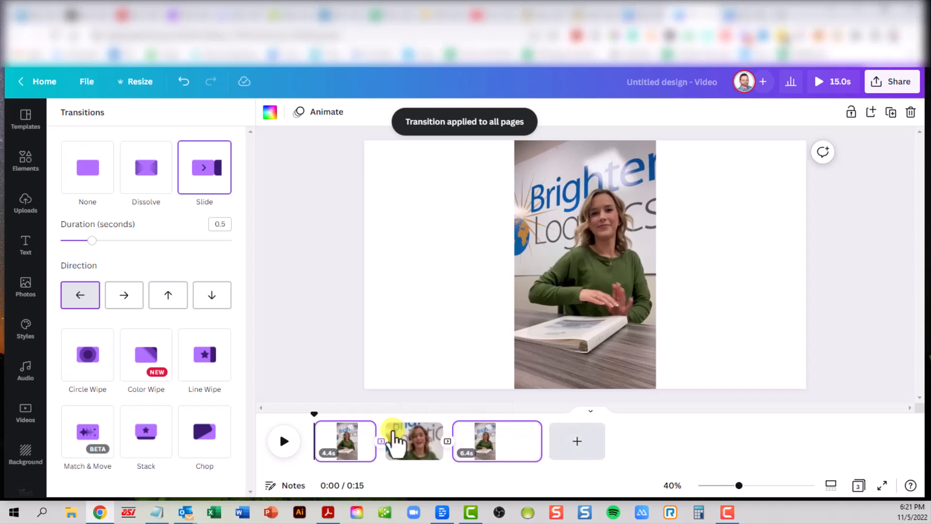
pyautogui.moveTo(314, 414); pyautogui.dragTo(308, 443)
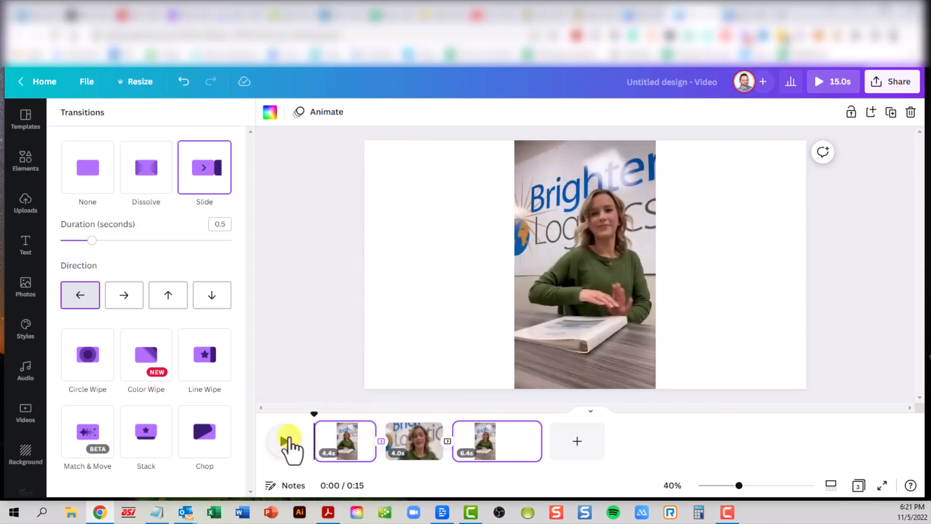
# Step: Play and pause the 0:15 video, then go back to page 1 and select its clip
pyautogui.click(285, 442)
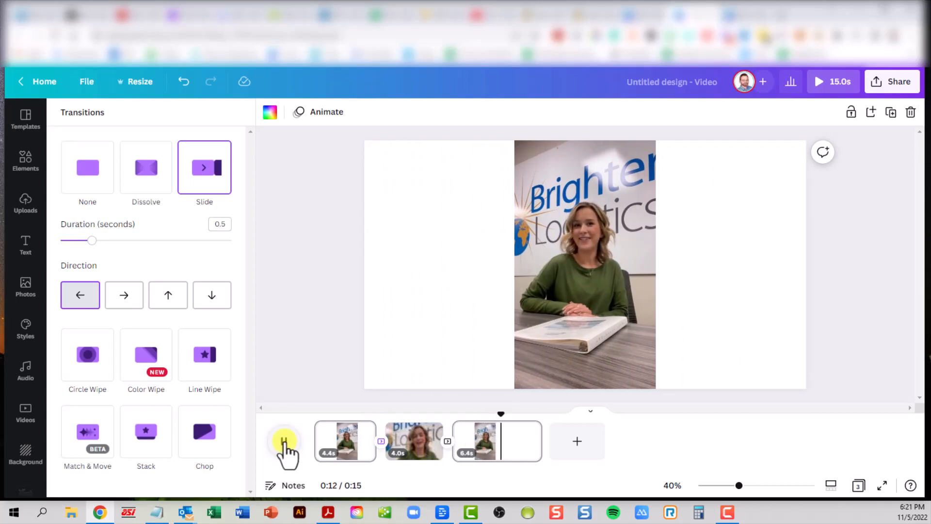
pyautogui.click(284, 441)
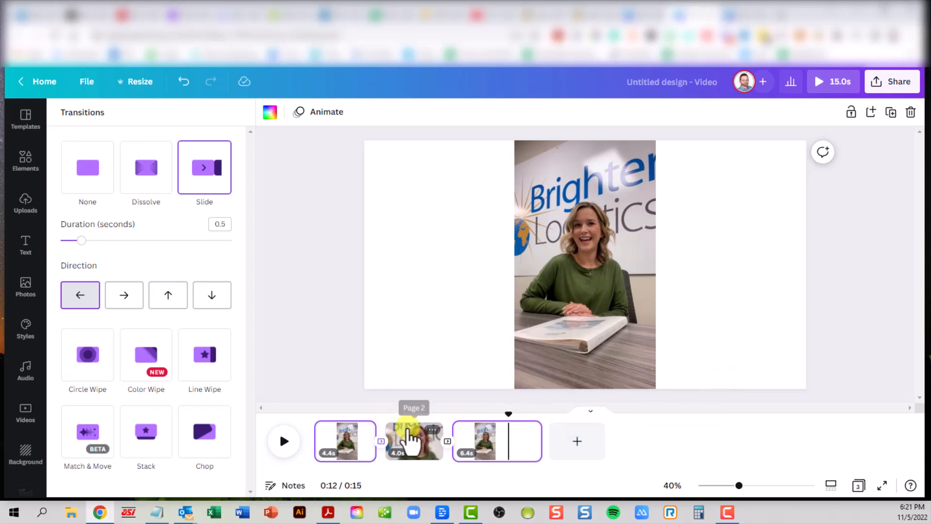
pyautogui.click(408, 435)
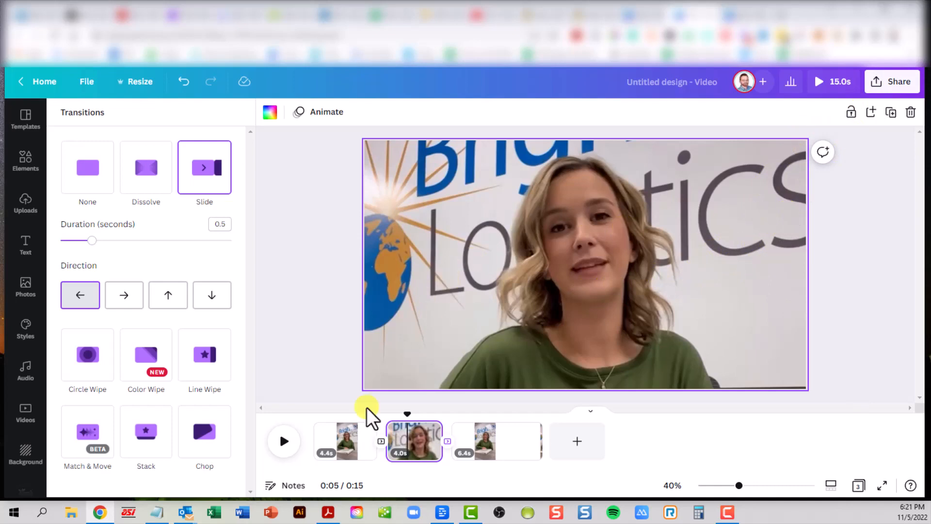
pyautogui.click(341, 442)
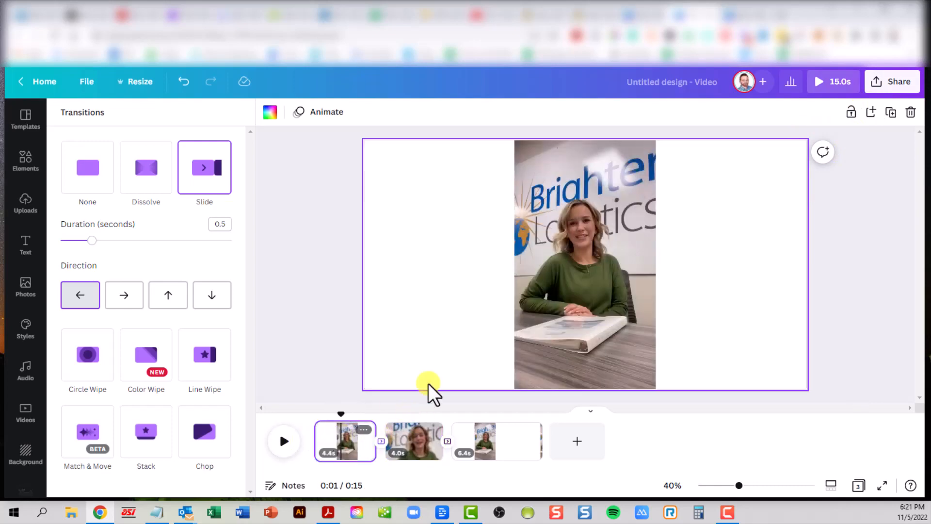
pyautogui.click(533, 274)
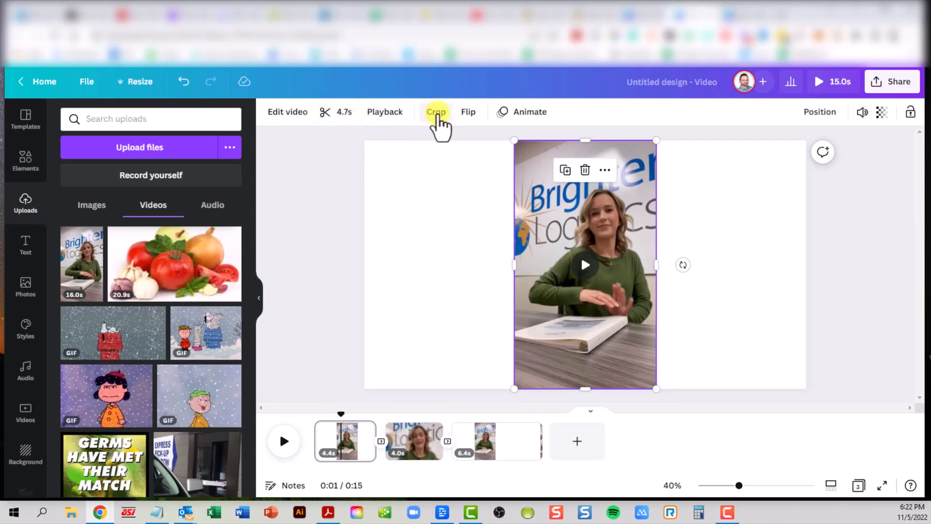
# Step: Flip the first clip horizontally, then flip it back to its original orientation
pyautogui.click(467, 114)
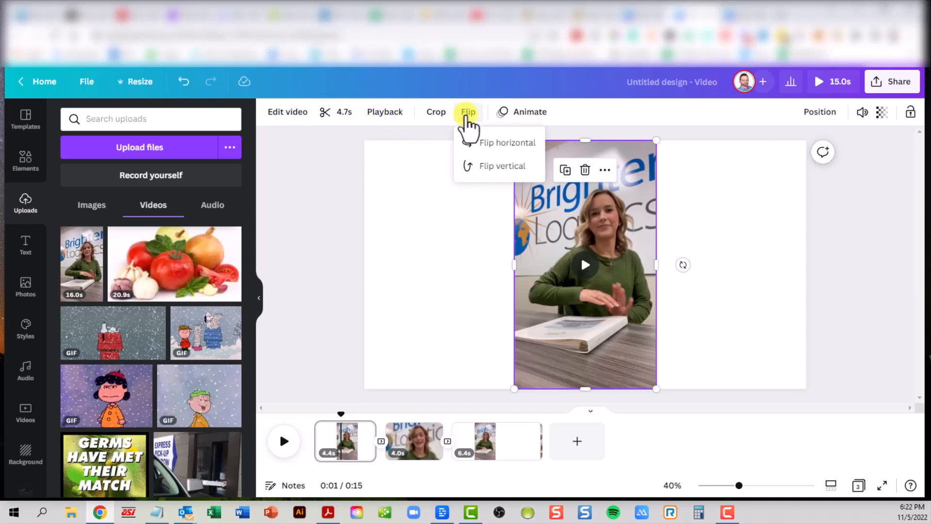
pyautogui.click(482, 142)
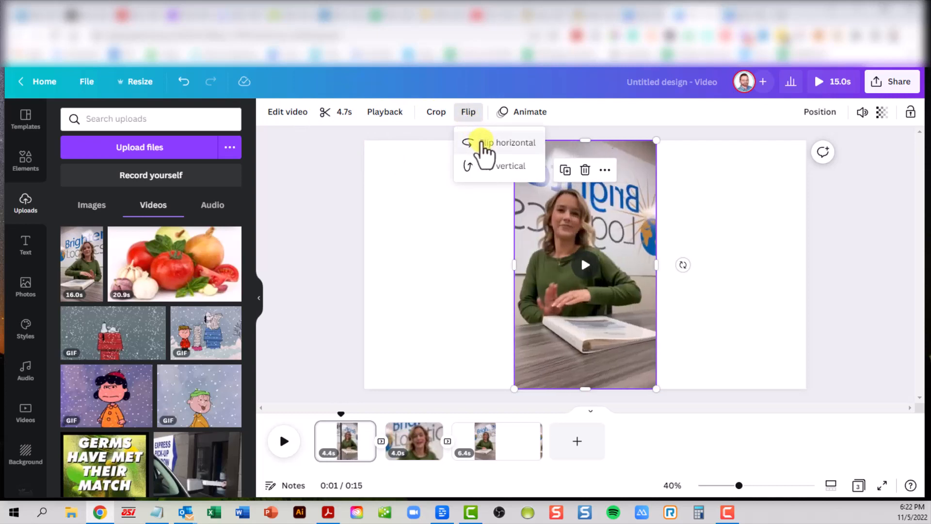
pyautogui.click(482, 143)
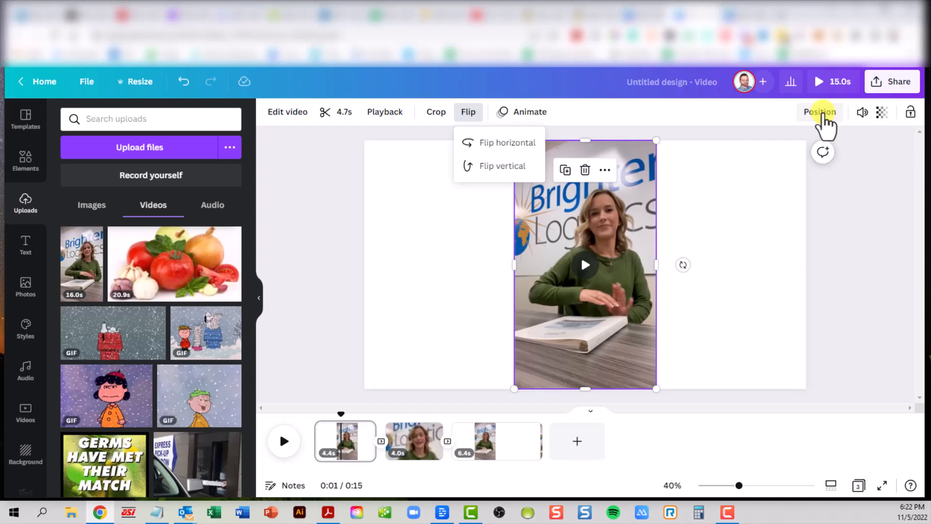
# Step: Inspect the clip's position, volume and transparency settings, leaving transparency at 100
pyautogui.click(822, 116)
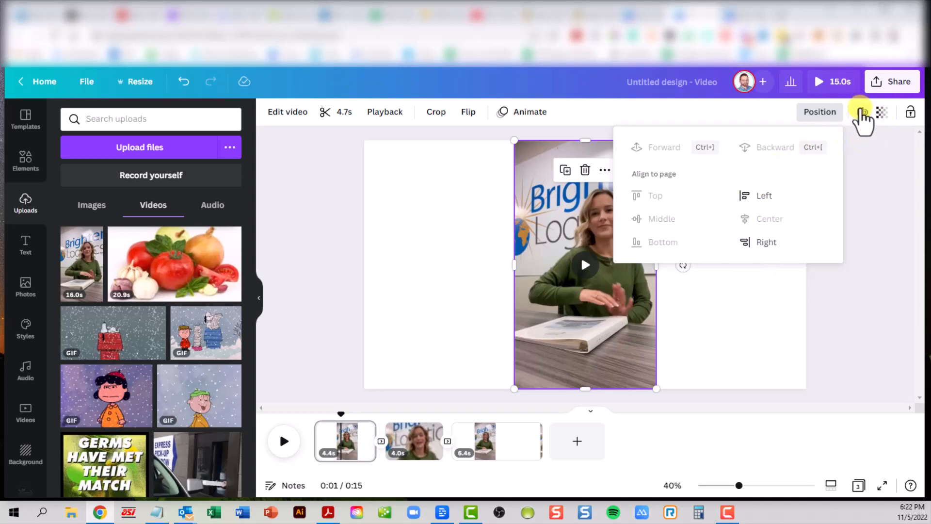
pyautogui.click(862, 113)
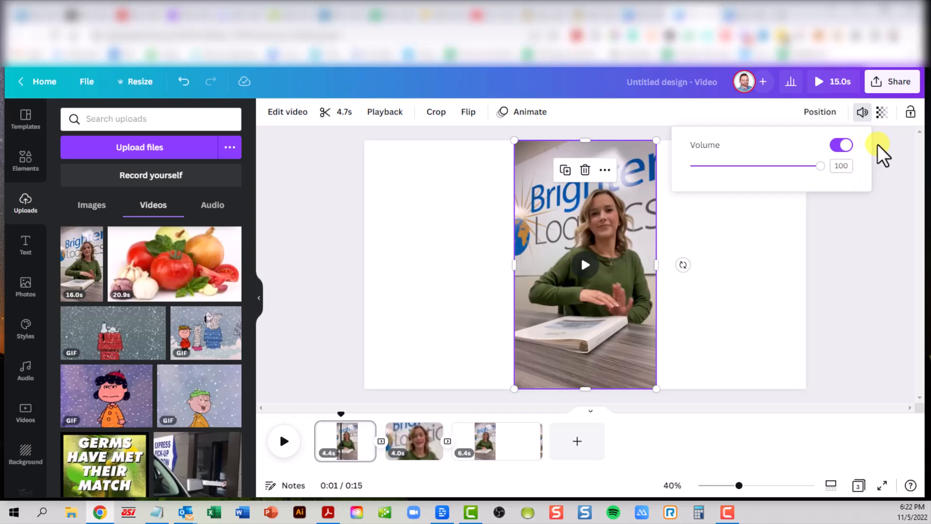
pyautogui.click(882, 113)
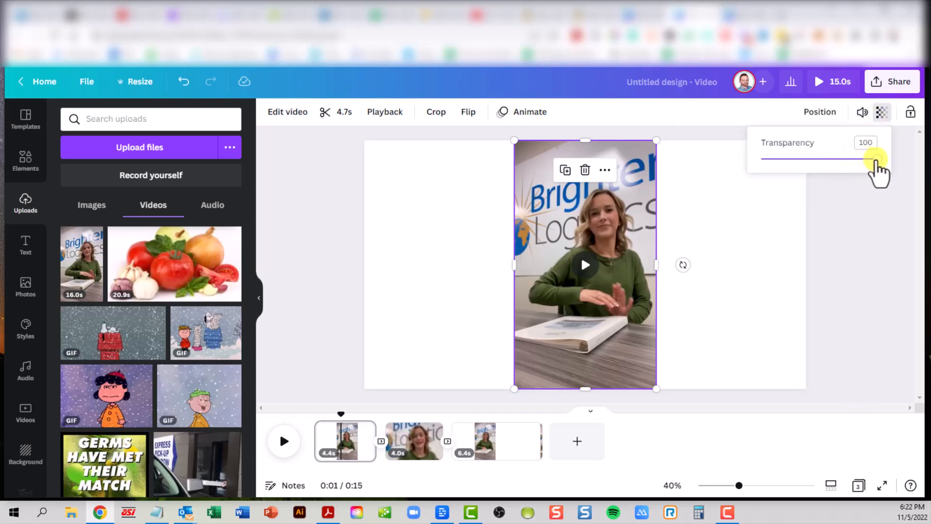
pyautogui.moveTo(876, 163); pyautogui.dragTo(909, 182)
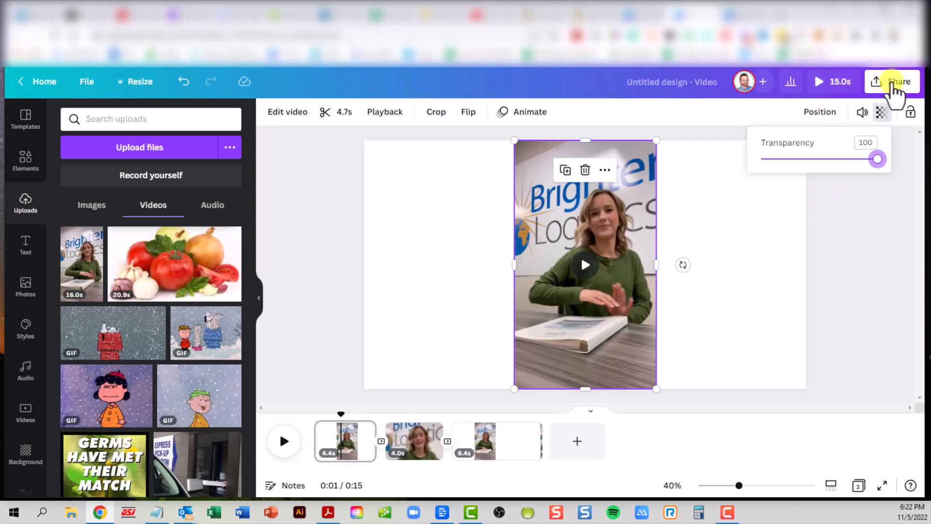
# Step: Download all three pages as an MP4 Video from Share > Download
pyautogui.click(893, 87)
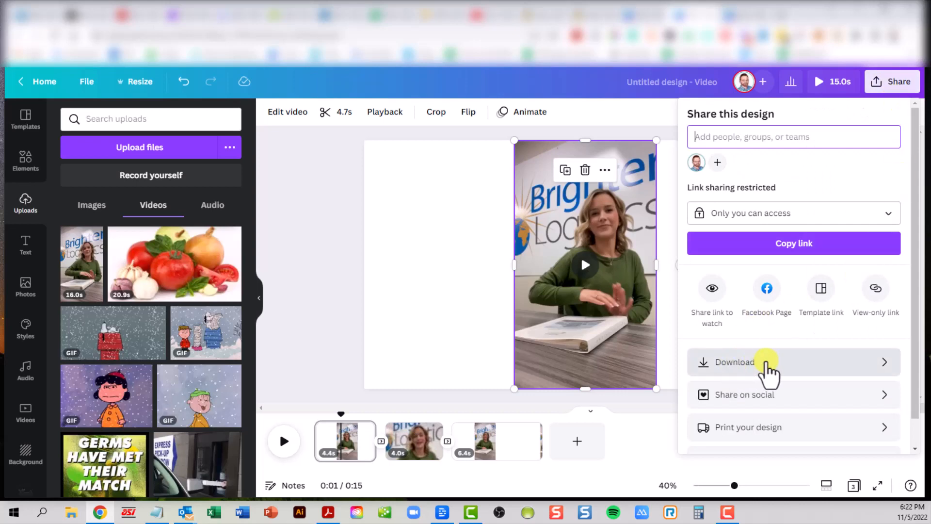
pyautogui.click(769, 371)
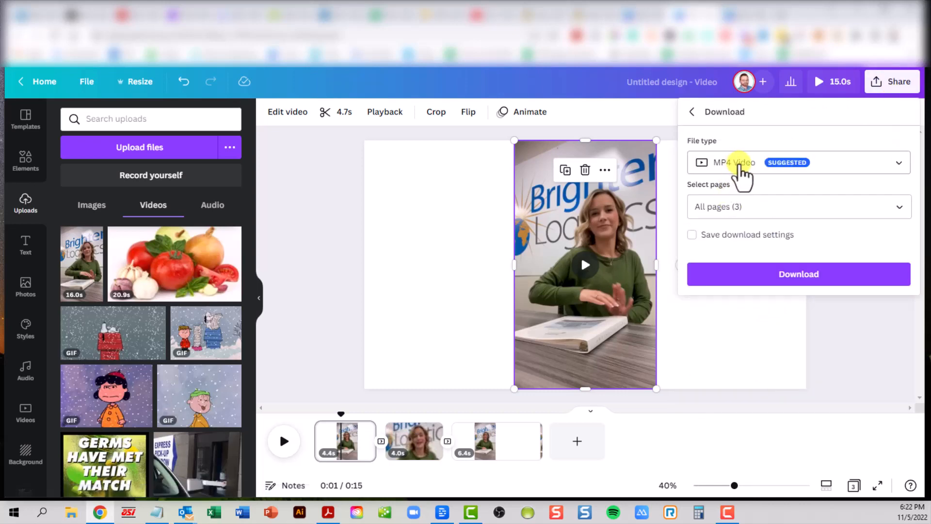
pyautogui.click(738, 167)
pyautogui.click(738, 165)
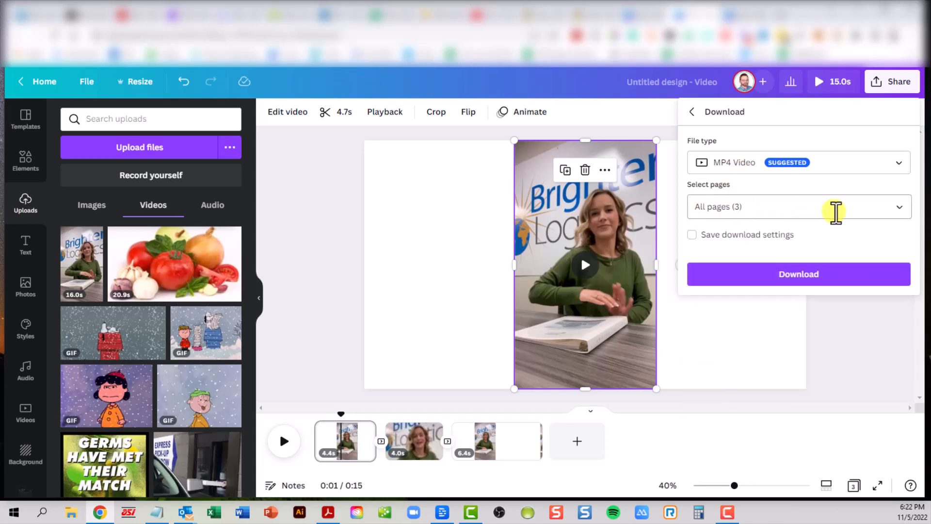
pyautogui.click(836, 212)
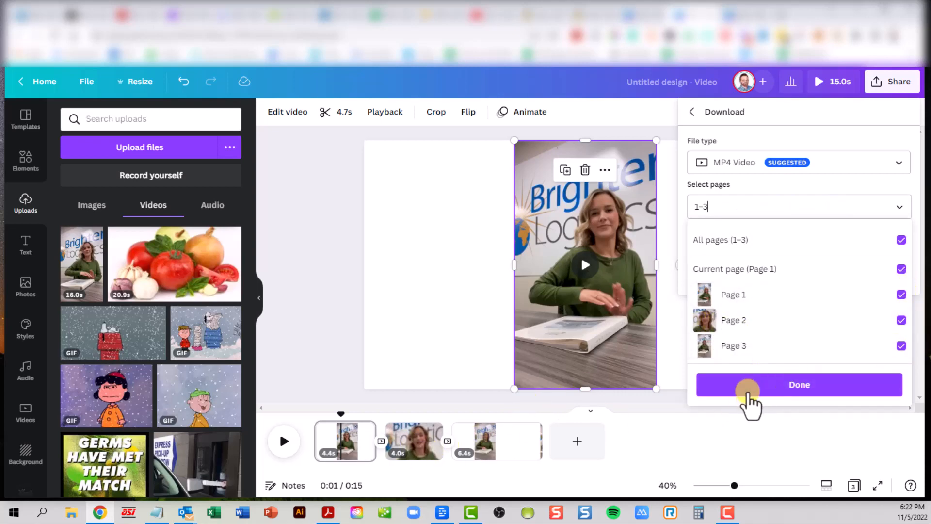
pyautogui.click(751, 384)
pyautogui.click(787, 275)
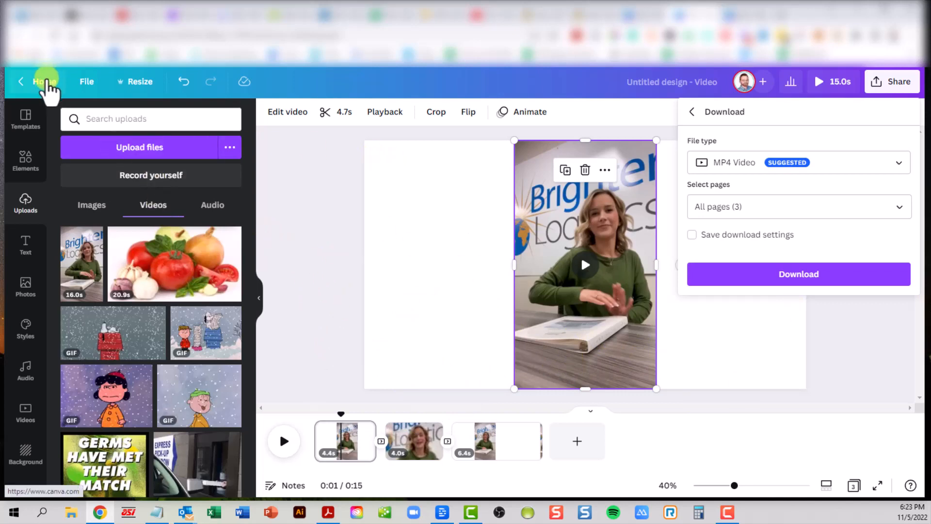
# Step: Return to the home page and create a blank Facebook Post design
pyautogui.click(46, 83)
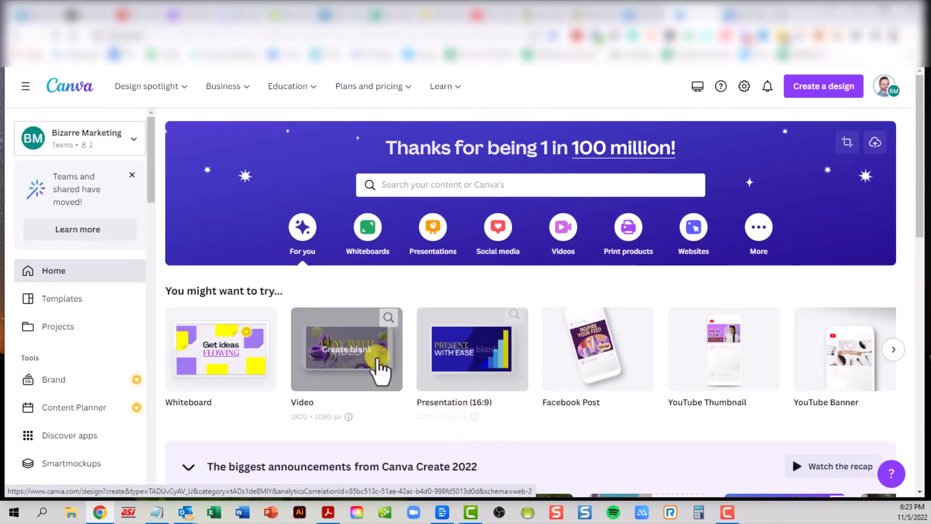
pyautogui.click(578, 353)
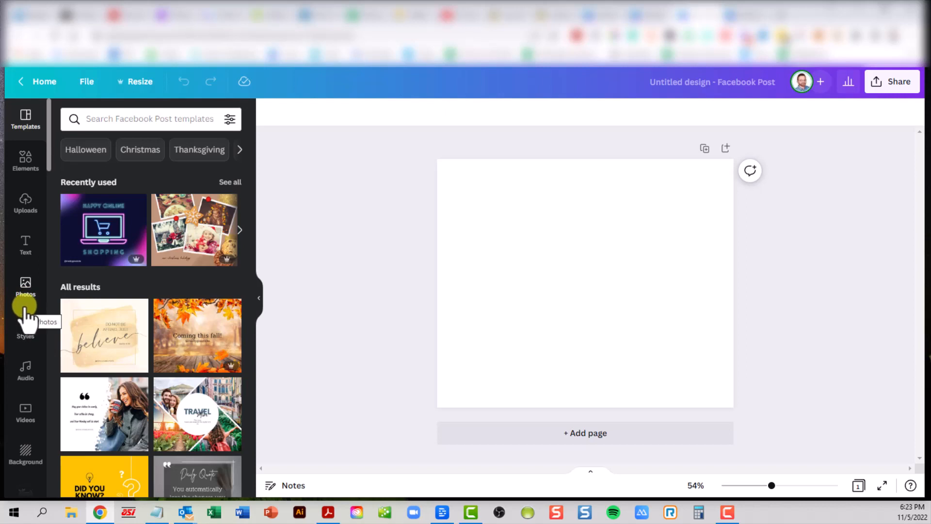
# Step: Place the uploaded 16-second clip of the woman from Uploads > Videos onto the post
pyautogui.click(39, 410)
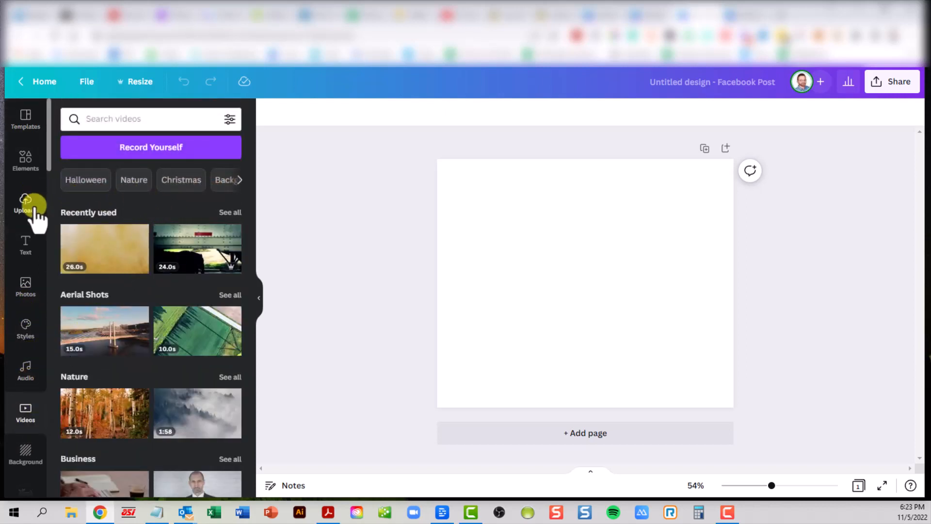
pyautogui.click(26, 204)
pyautogui.click(152, 205)
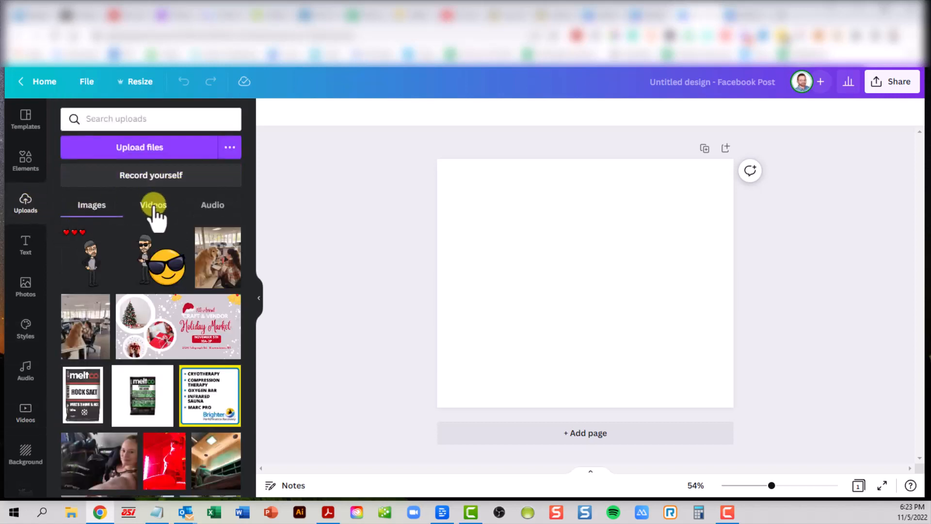
pyautogui.moveTo(81, 264); pyautogui.dragTo(539, 214)
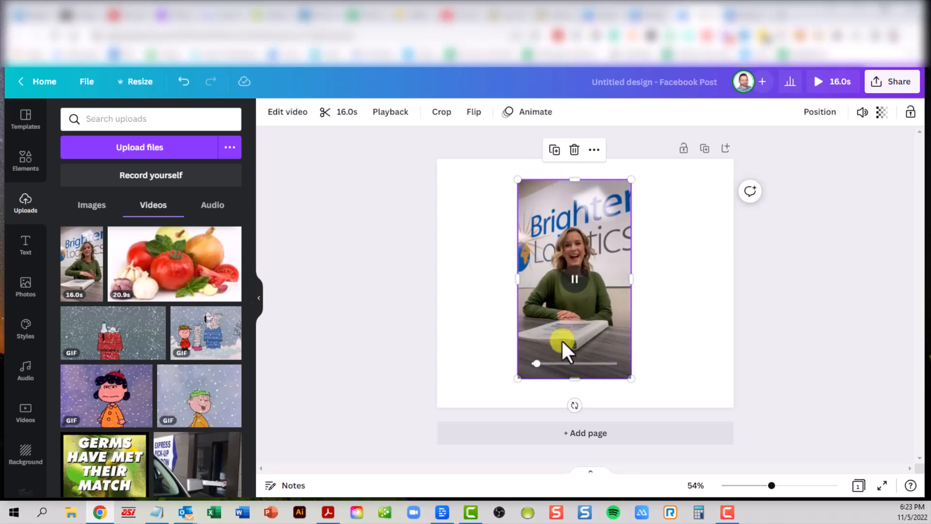
# Step: Enlarge the clip until it fills the square post and shift it down into place
pyautogui.moveTo(518, 379); pyautogui.dragTo(340, 517)
pyautogui.moveTo(629, 179); pyautogui.dragTo(920, 98)
pyautogui.moveTo(671, 212); pyautogui.dragTo(670, 260)
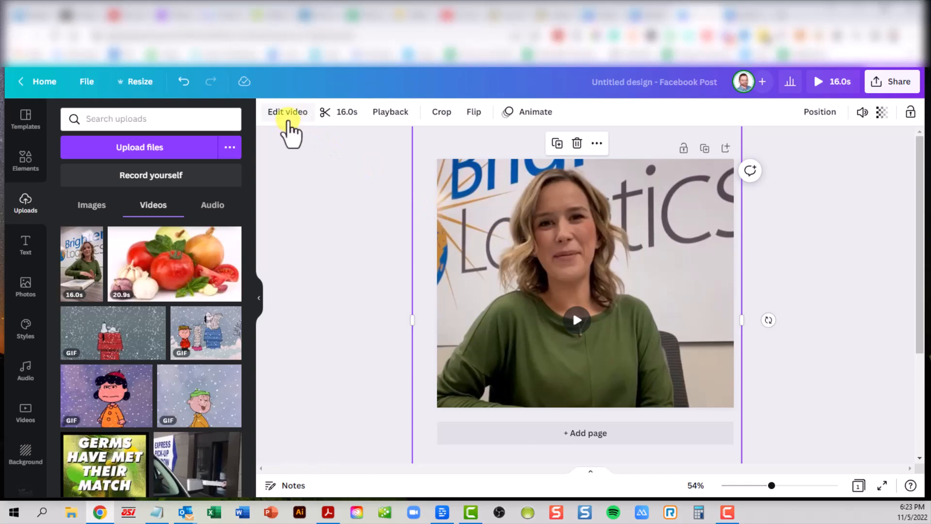
# Step: Trim the clip's ending back to about 14 seconds, previewing the playback
pyautogui.click(289, 114)
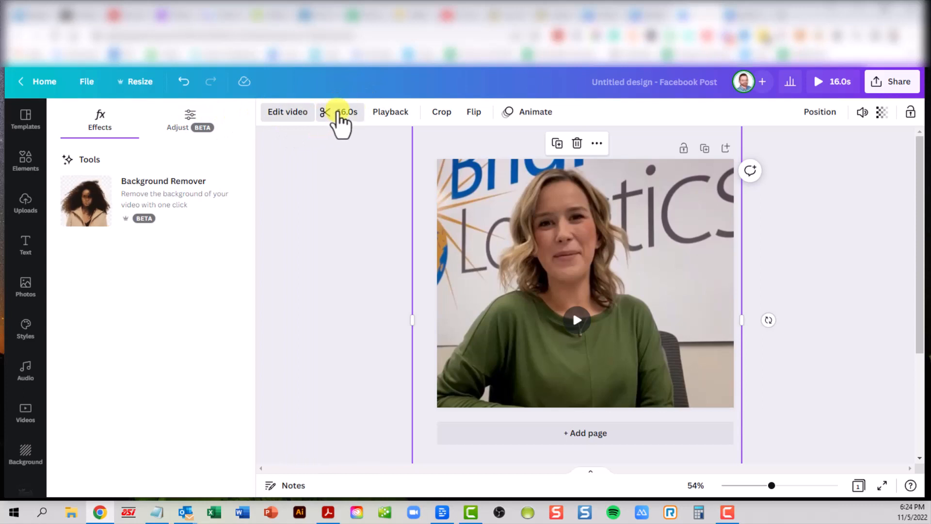
pyautogui.click(338, 116)
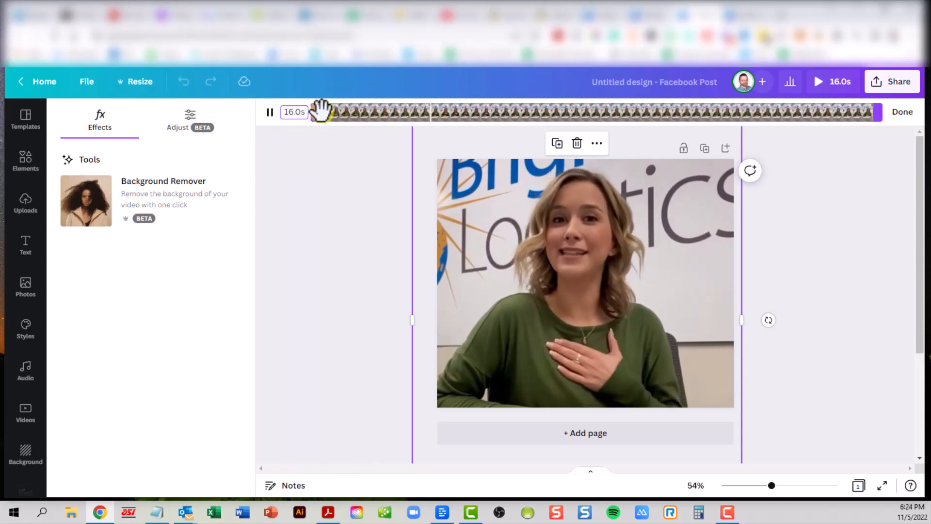
pyautogui.click(271, 112)
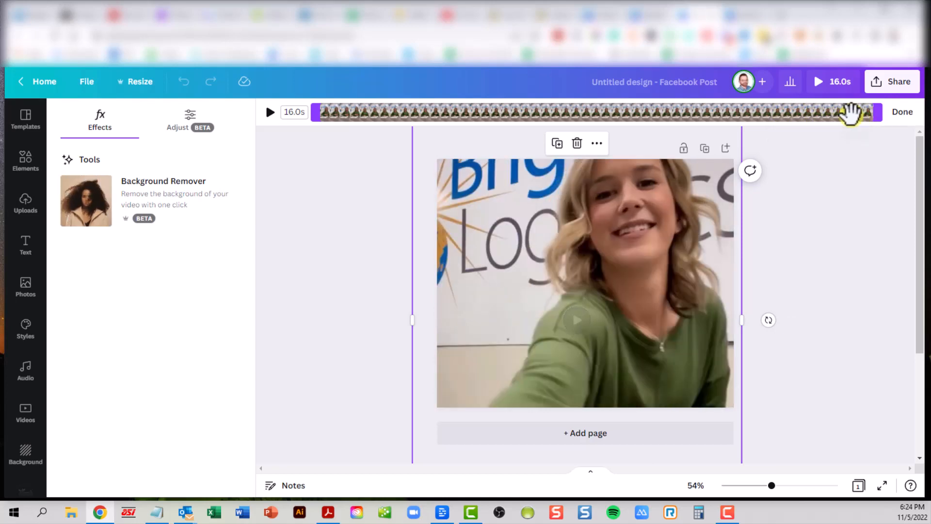
pyautogui.click(270, 113)
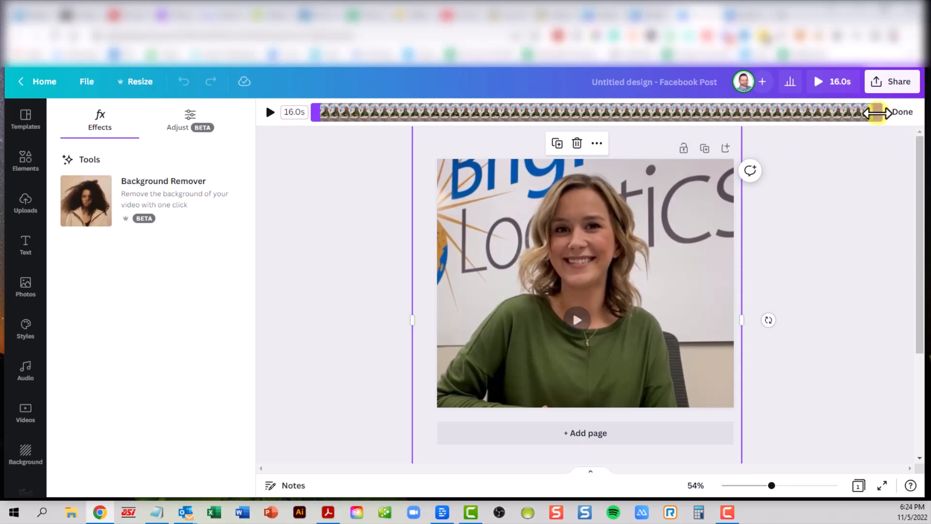
pyautogui.moveTo(877, 112); pyautogui.dragTo(811, 114)
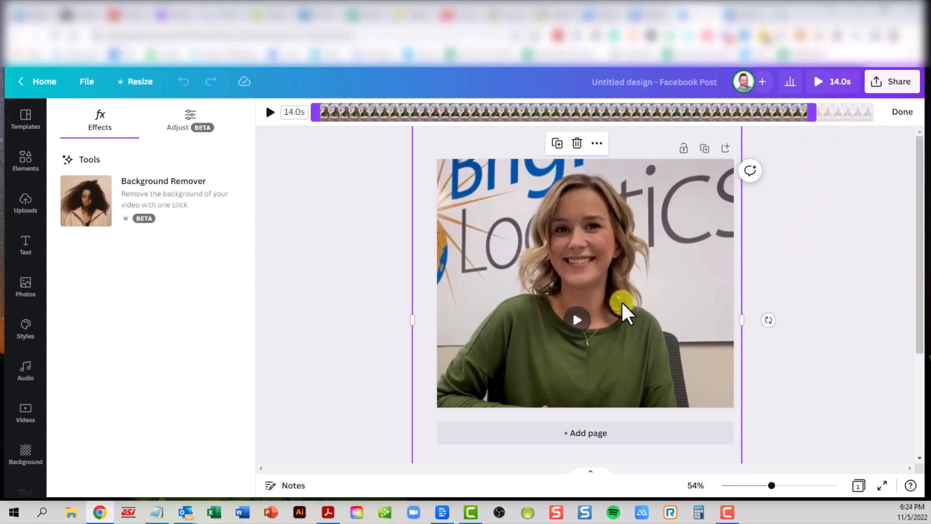
pyautogui.click(747, 112)
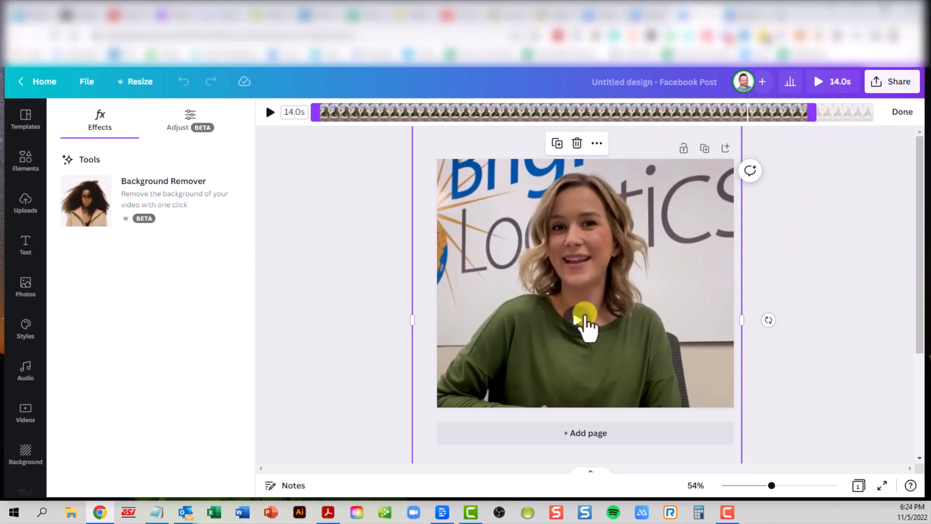
pyautogui.click(577, 320)
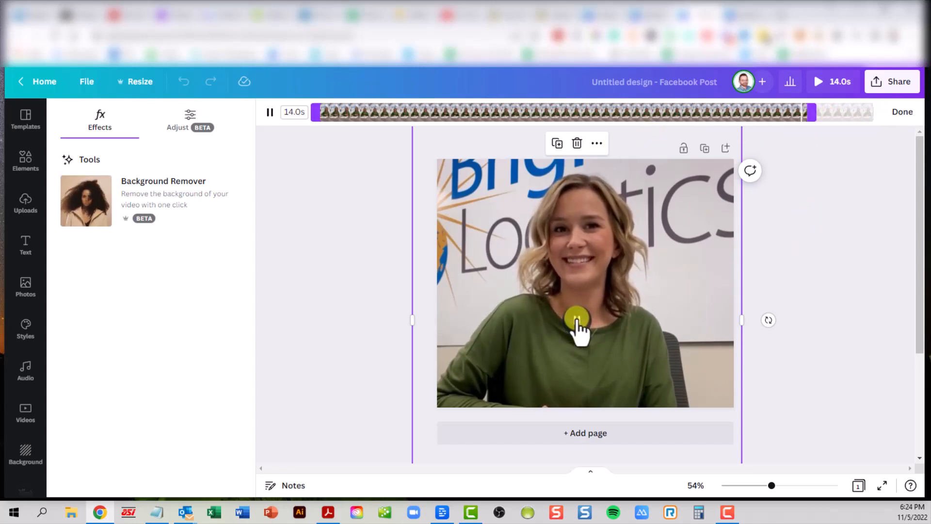
pyautogui.click(577, 320)
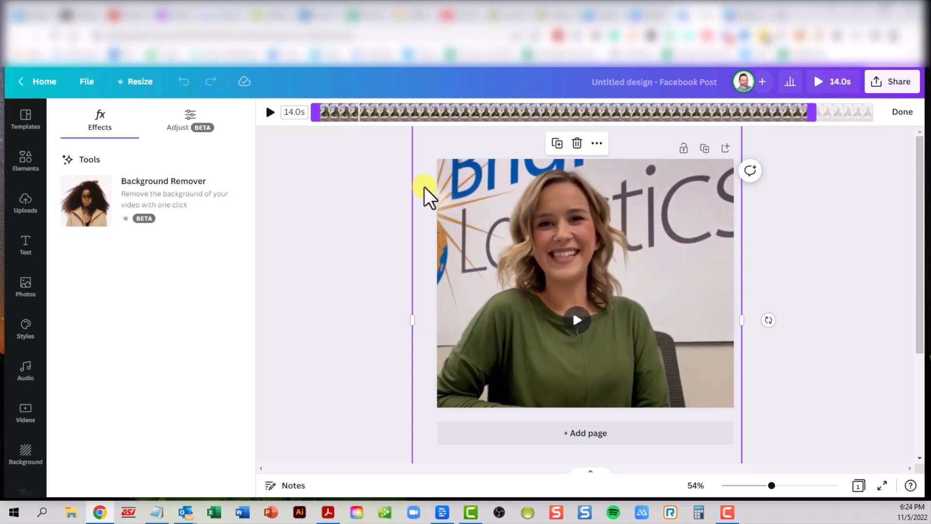
# Step: Shave a fraction of a second off the start so the clip runs 13.7s, then confirm
pyautogui.moveTo(314, 112); pyautogui.dragTo(327, 112)
pyautogui.click(271, 113)
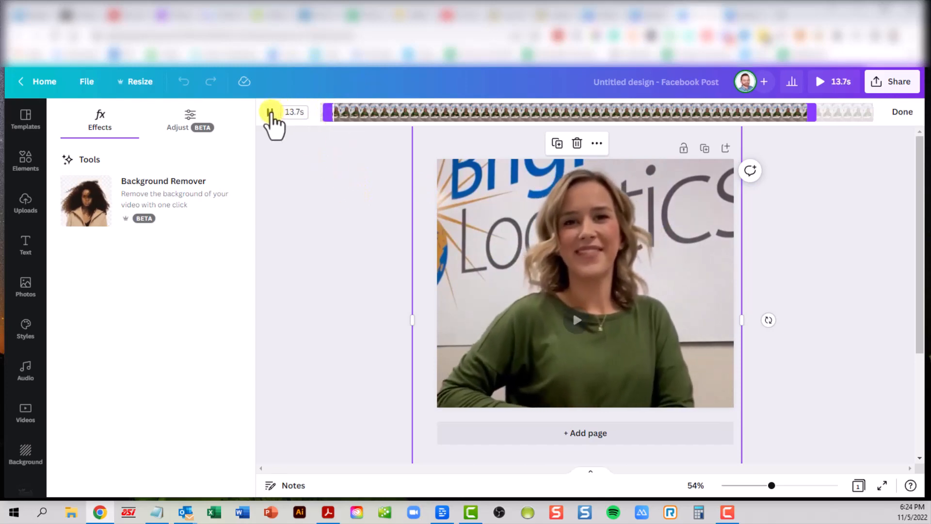
pyautogui.click(270, 113)
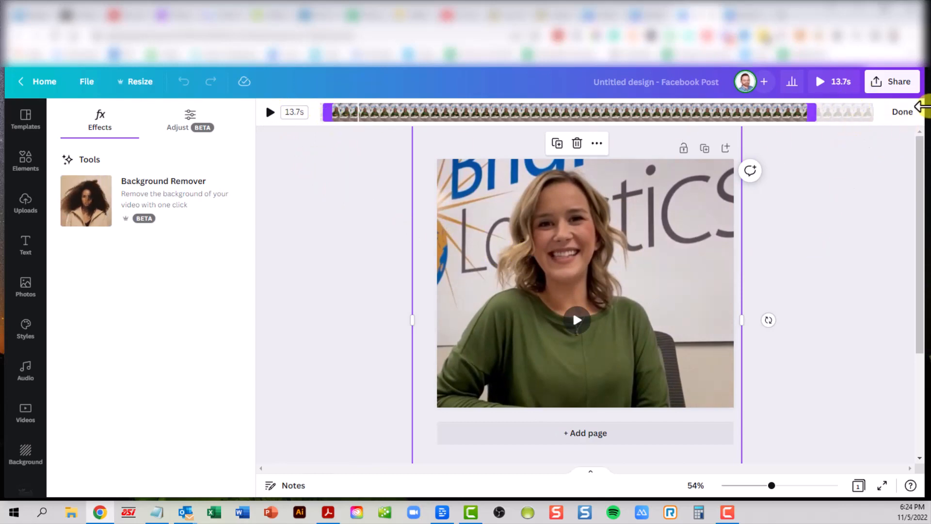
pyautogui.click(906, 114)
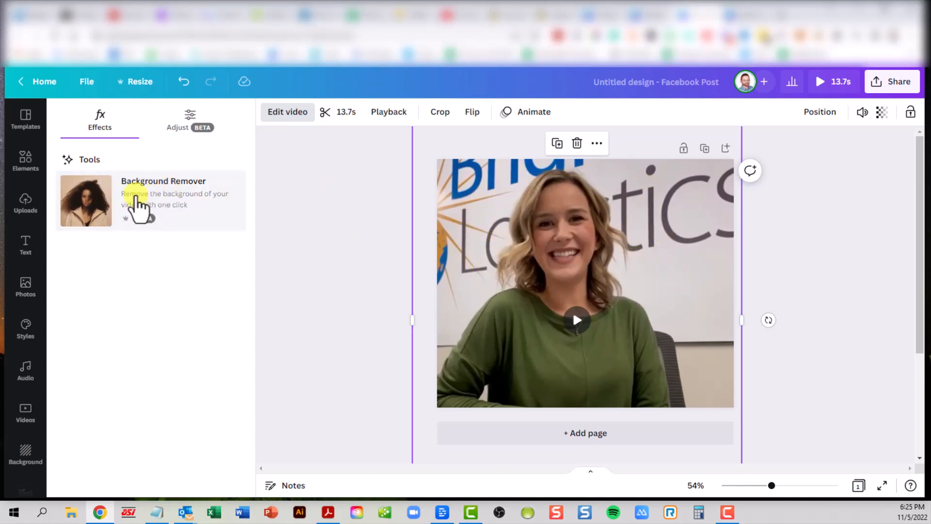
# Step: Apply Background Remover to the 13.7s clip, leaving only the woman on white
pyautogui.click(141, 198)
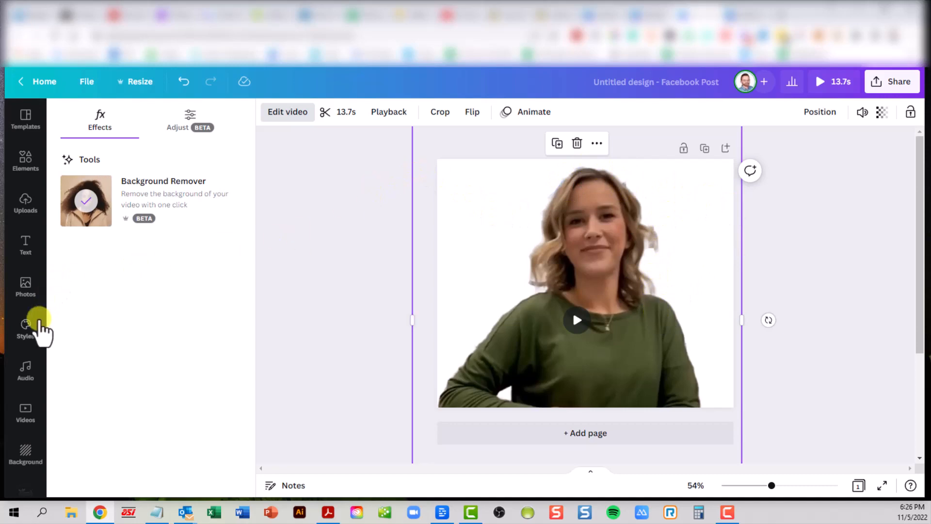
# Step: Give the post a solid red background and play the clip to preview it
pyautogui.click(25, 206)
pyautogui.scroll(-3, 24, 374)
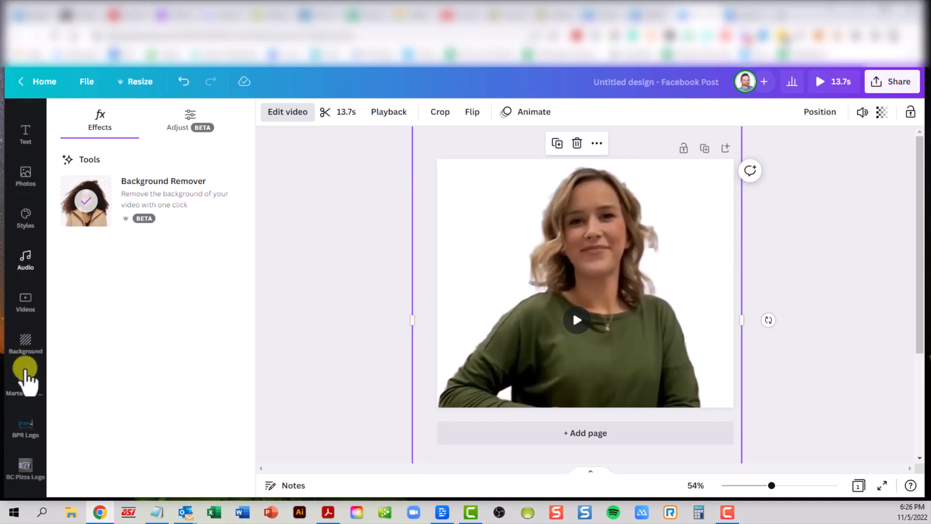
pyautogui.click(24, 342)
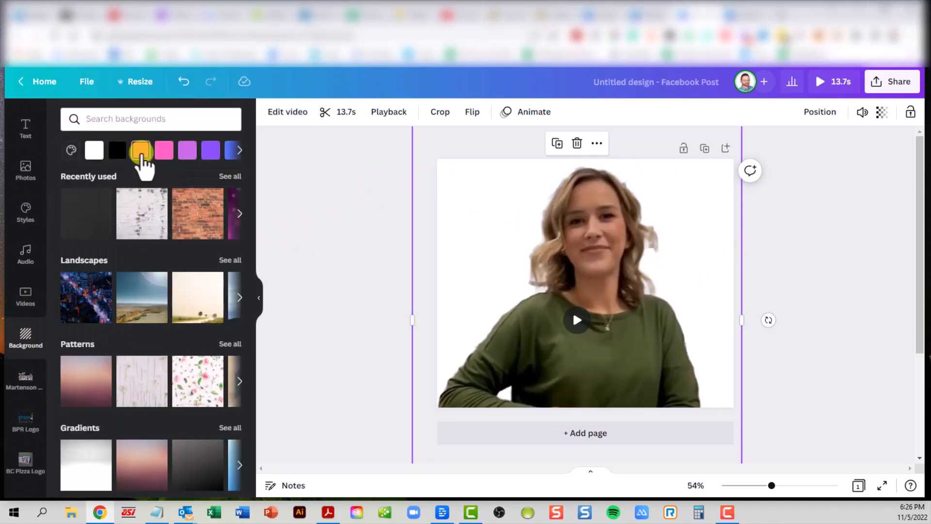
pyautogui.click(141, 151)
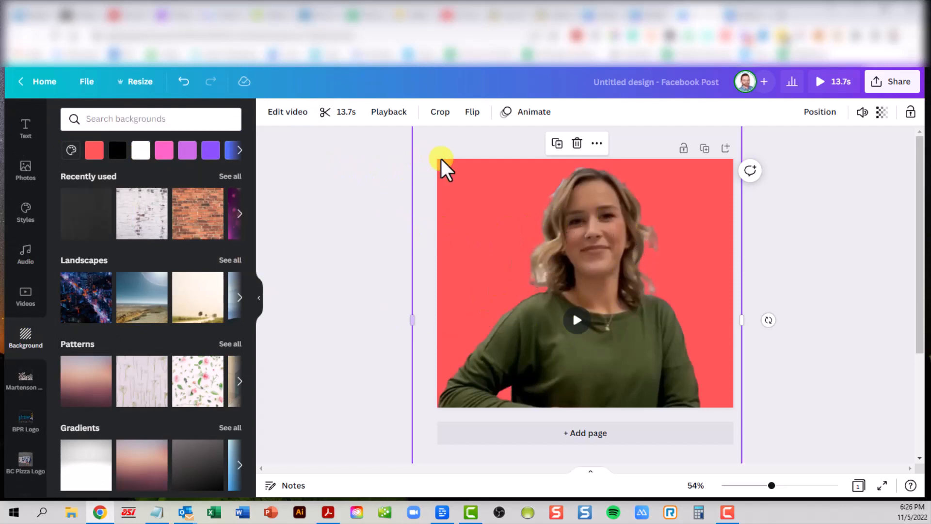
pyautogui.click(577, 322)
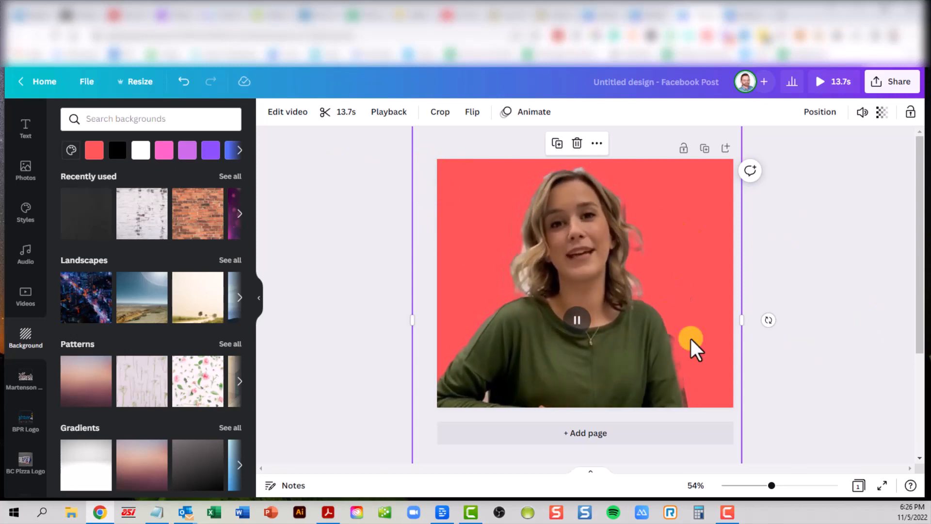
pyautogui.click(576, 331)
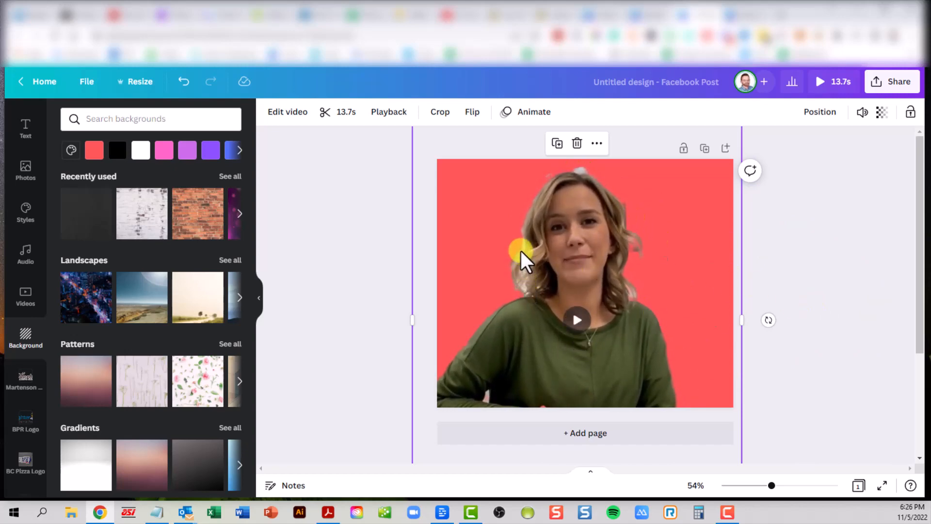